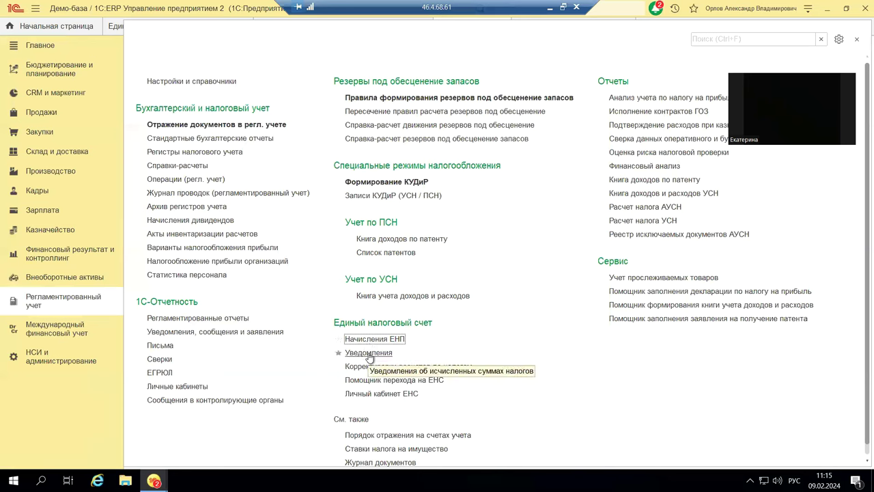
# - Open the list of notifications of calculated tax amounts (Уведомления) for the single tax account
pyautogui.click(369, 354)
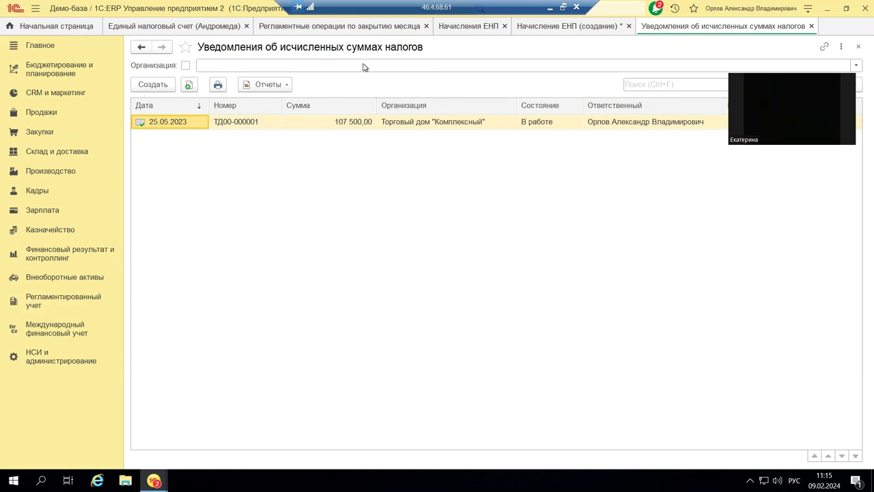
# - Shut down Бухгалтерия предприятия, discarding the unsaved tax notification, and restore the 1С:ERP window to full size
pyautogui.doubleClick(419, 15)
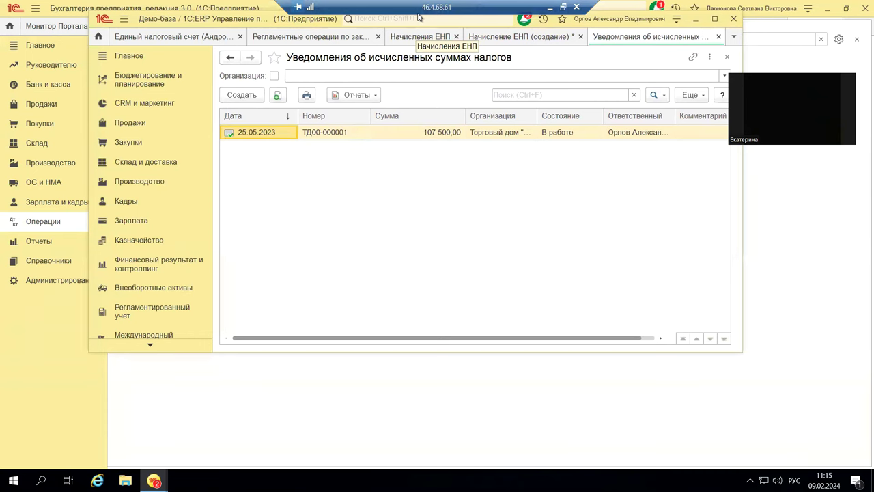
pyautogui.click(781, 194)
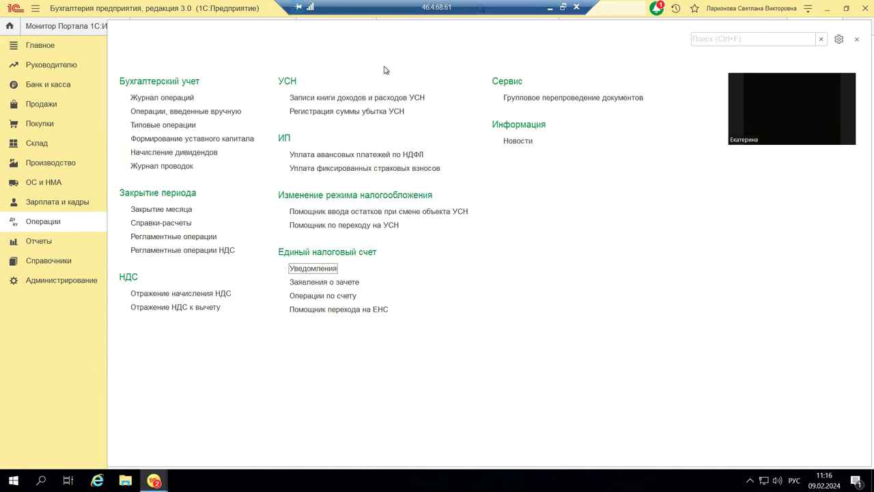
pyautogui.click(858, 39)
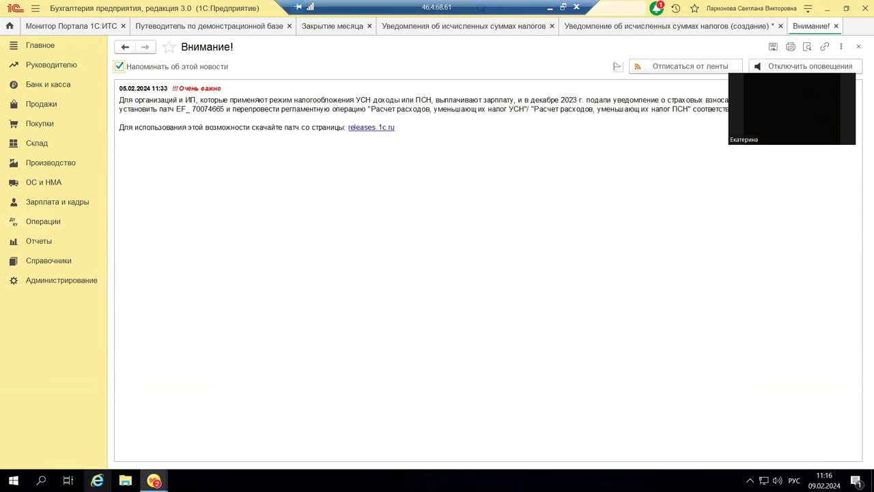
pyautogui.moveTo(154, 480)
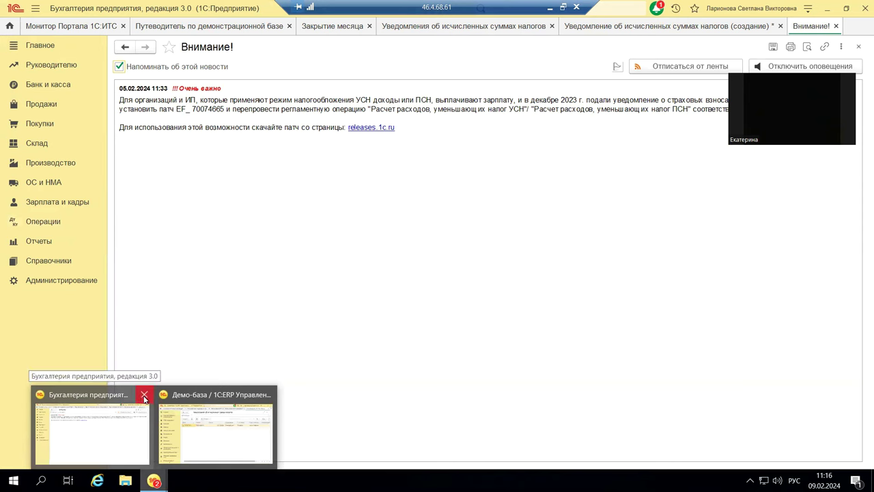
pyautogui.click(144, 397)
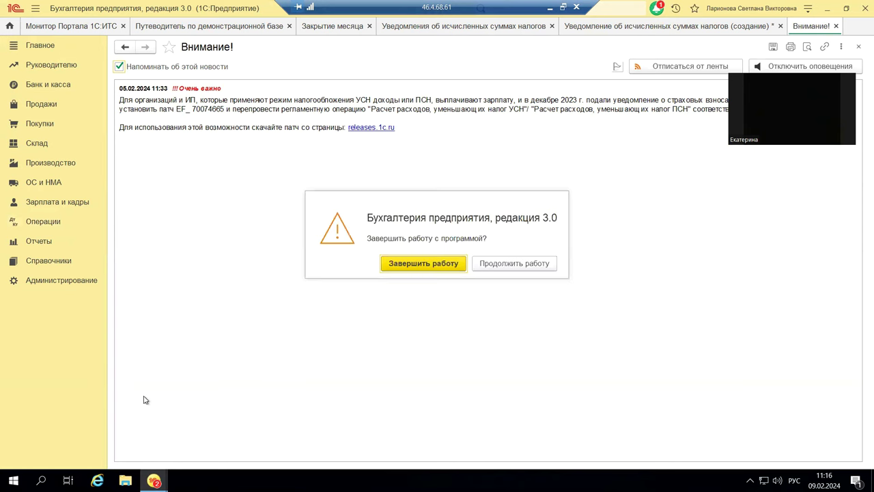
pyautogui.click(404, 264)
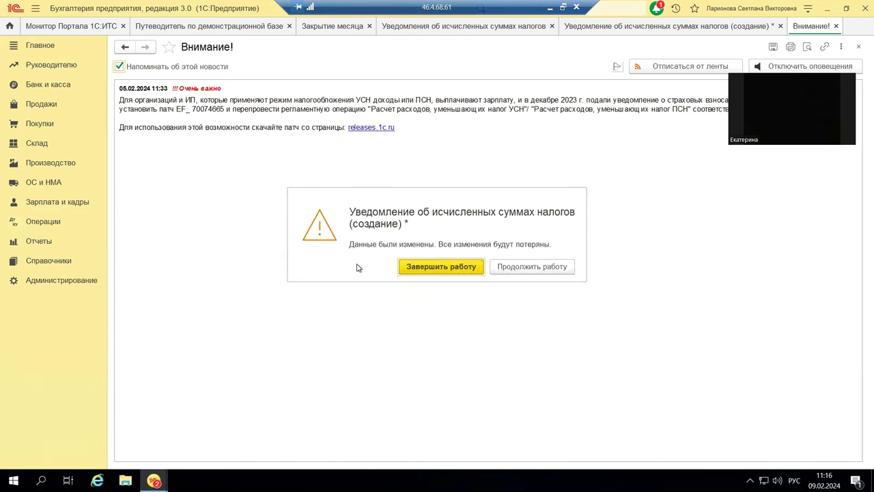
pyautogui.click(407, 267)
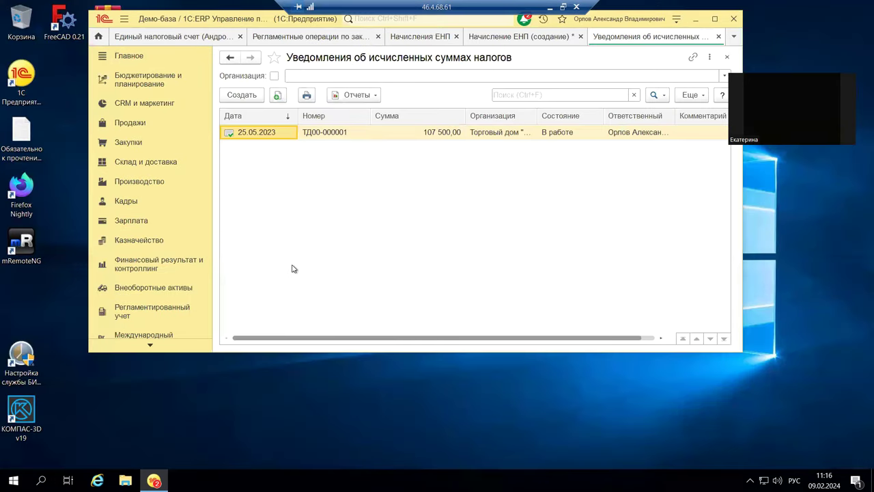
pyautogui.click(715, 18)
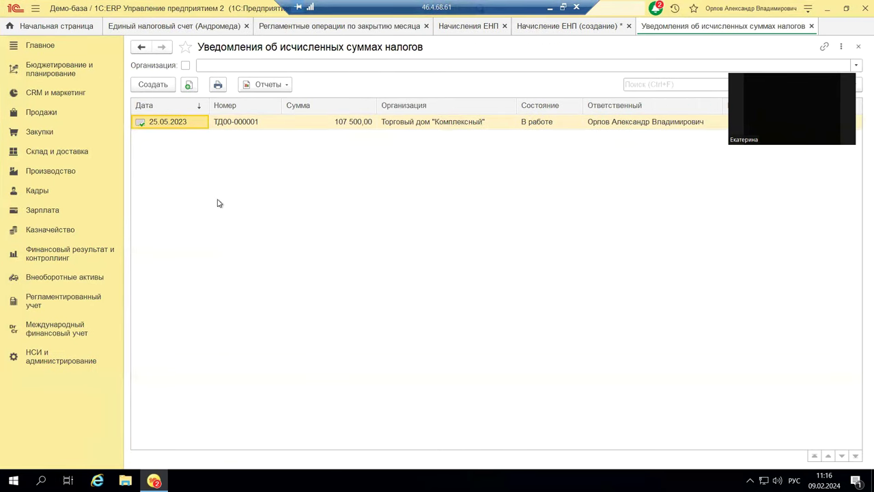
# - Bring up the single tax account notifications list again and filter it by the organization Деловой союз
pyautogui.click(56, 302)
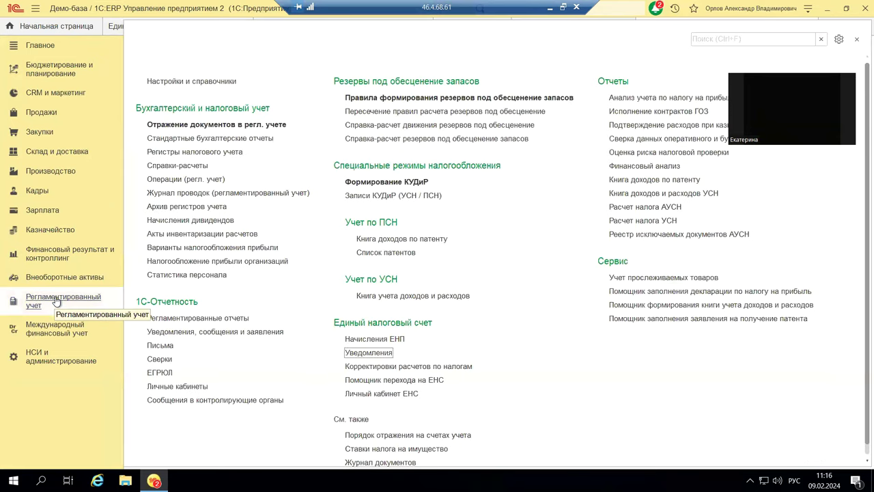
pyautogui.click(380, 355)
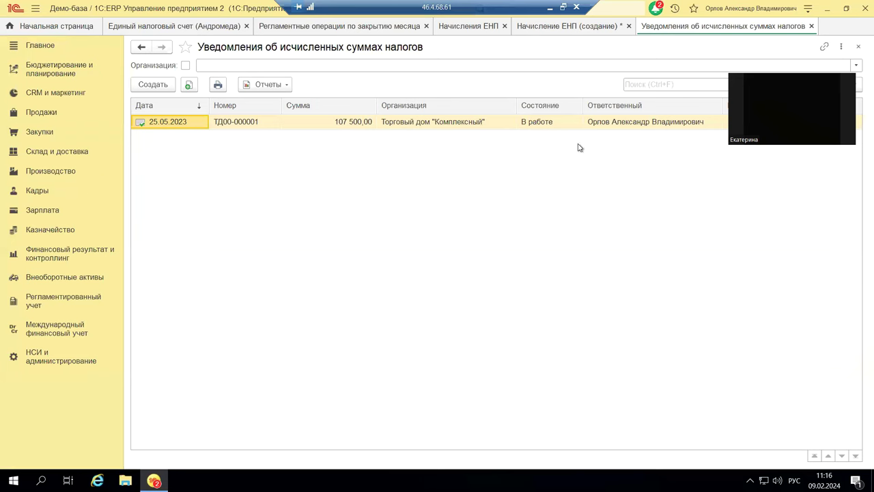
pyautogui.click(857, 65)
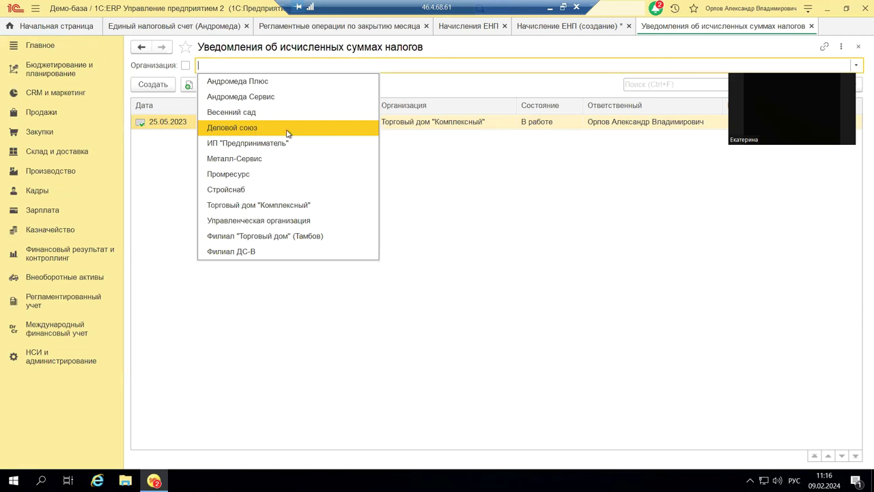
pyautogui.press('Escape')
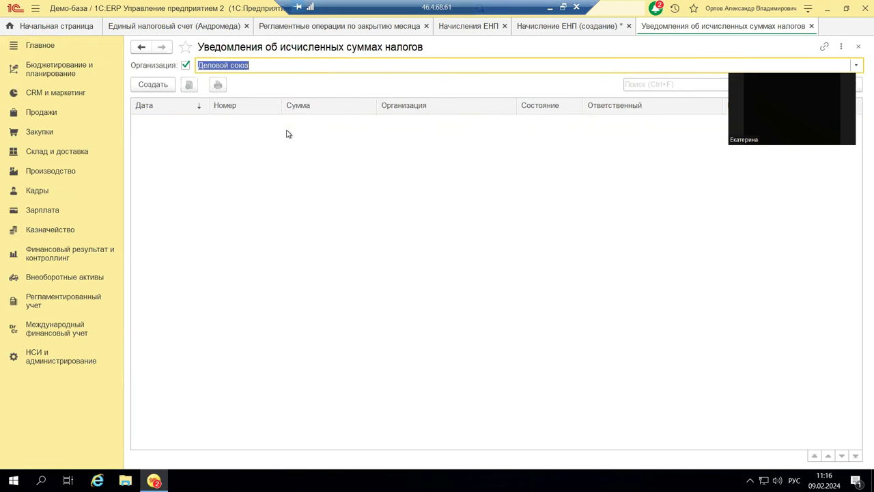
# - Create a notification of calculated tax amounts and add a row with the tax type Единый налоговый платеж
pyautogui.click(154, 84)
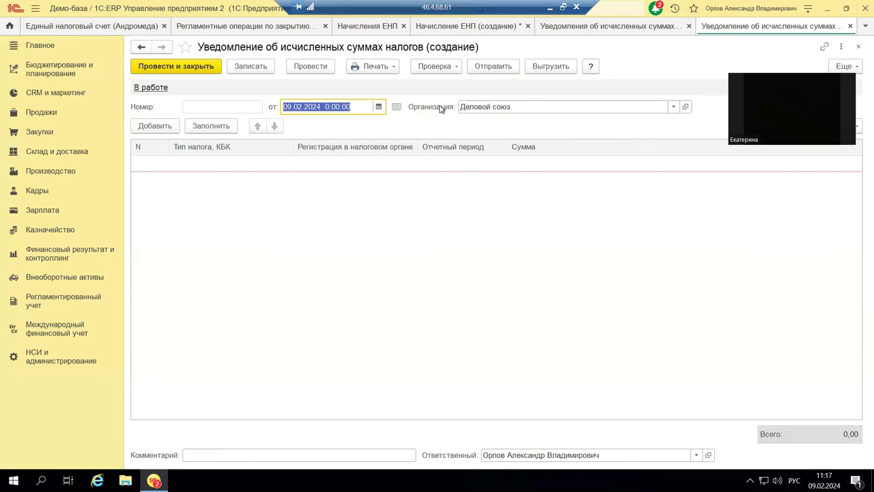
pyautogui.click(201, 130)
pyautogui.click(155, 128)
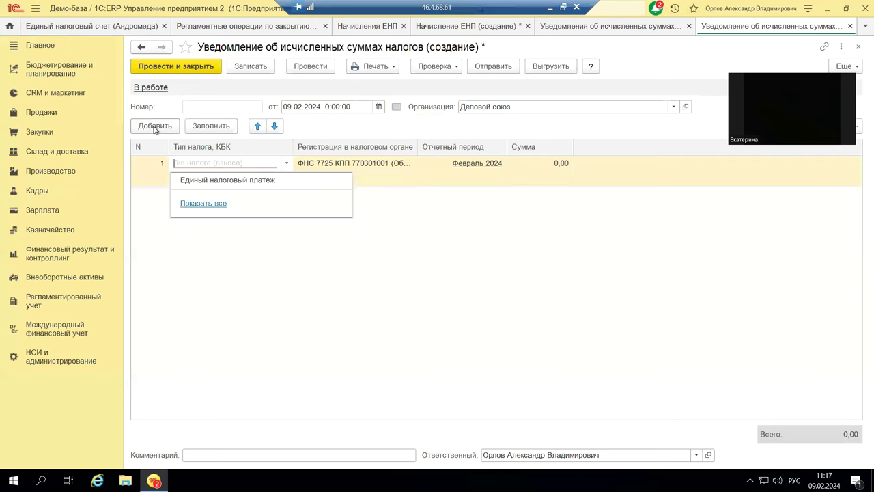
pyautogui.click(233, 182)
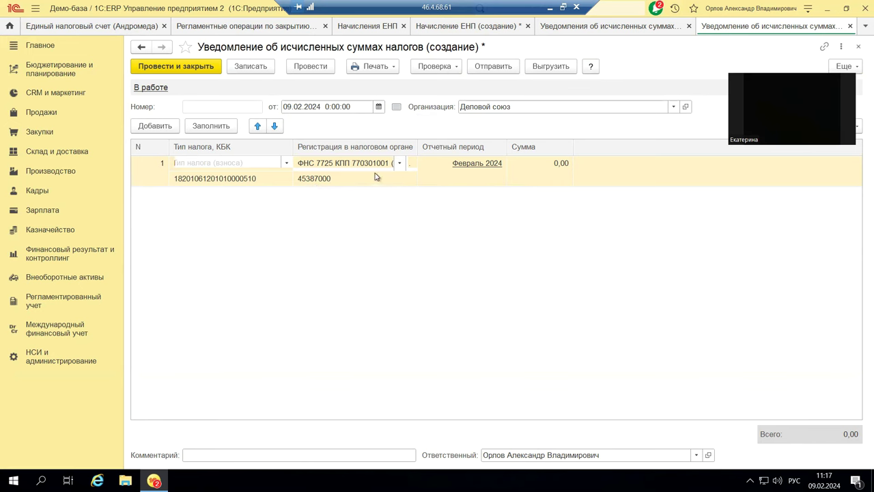
# - Set the reporting period of the Единый налоговый платеж row to Январь 2024
pyautogui.click(480, 163)
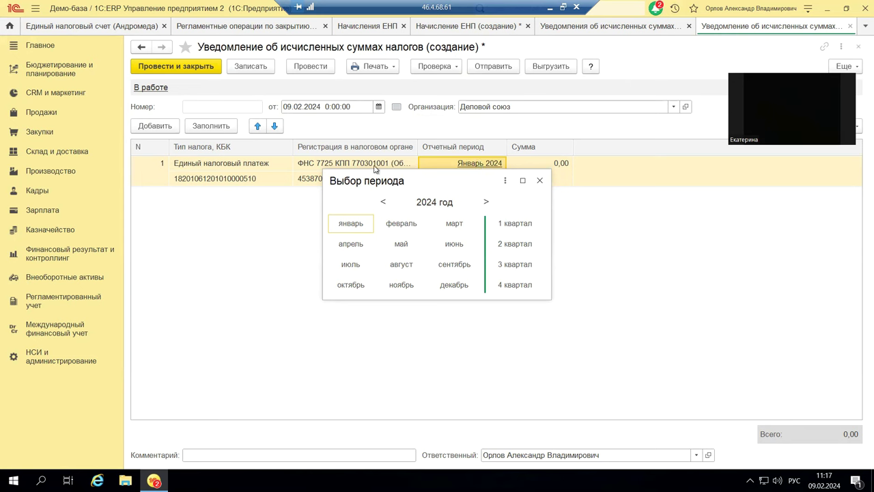
pyautogui.click(341, 228)
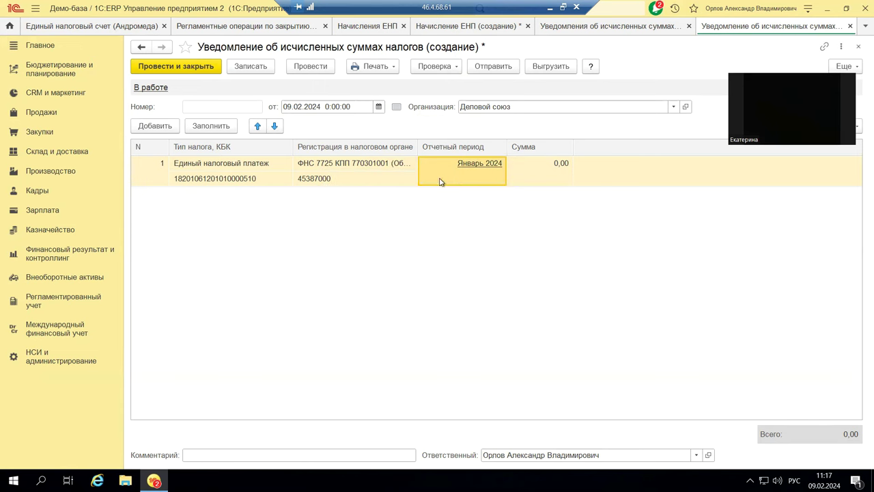
pyautogui.click(480, 167)
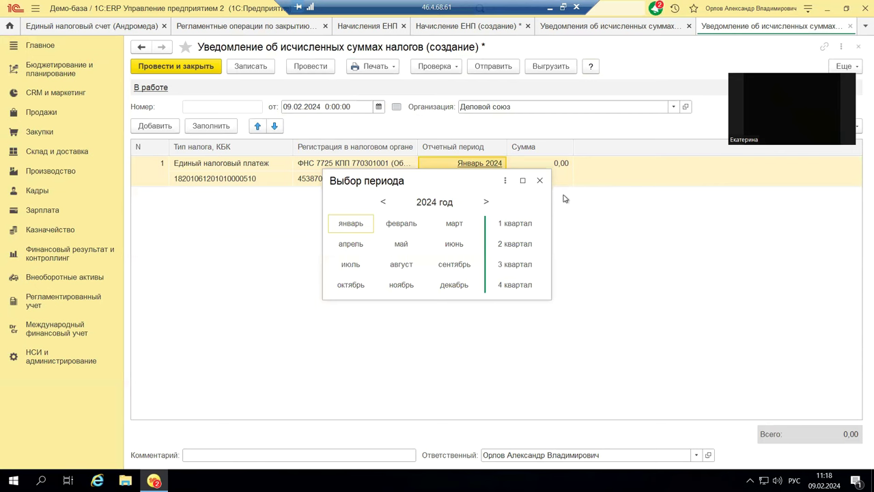
pyautogui.click(541, 181)
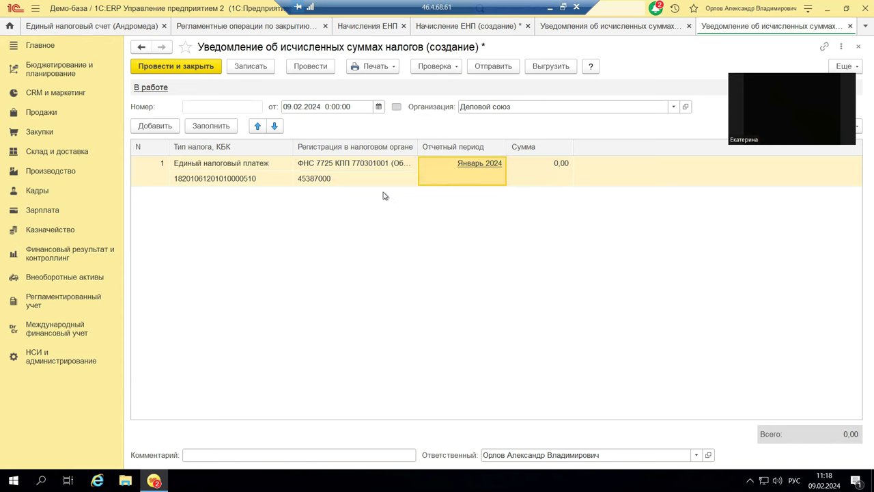
# - Set the amount of the Единый налоговый платеж row to 1 500
pyautogui.click(543, 172)
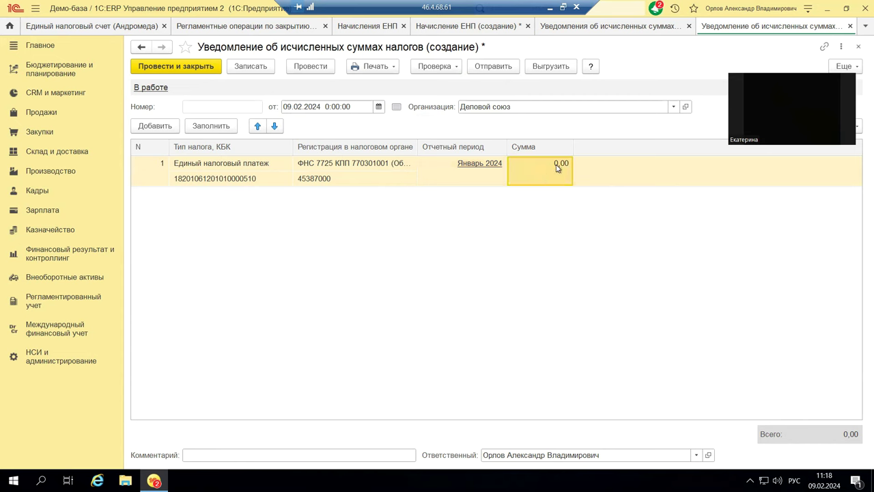
pyautogui.doubleClick(557, 168)
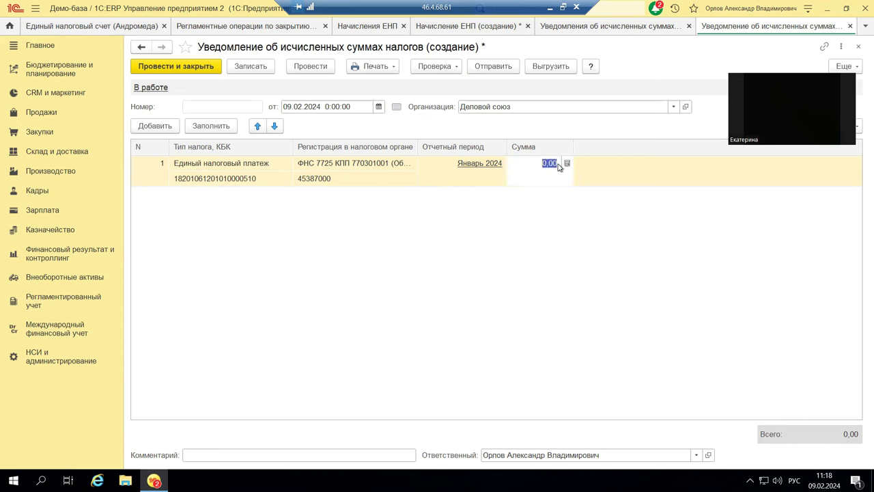
pyautogui.write('1 500')
pyautogui.press('Return')
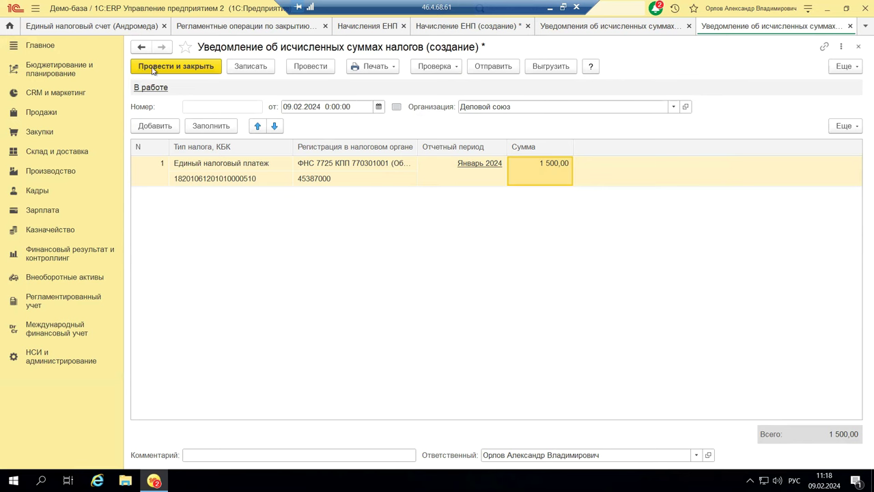
pyautogui.click(456, 68)
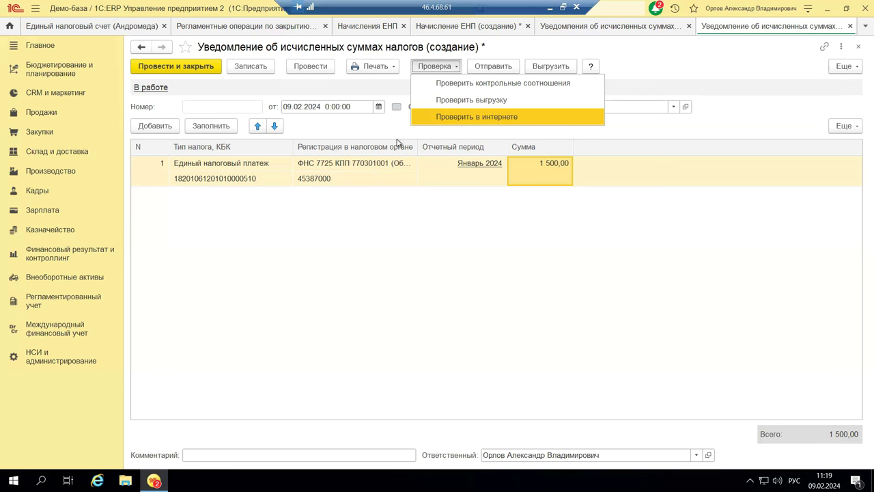
pyautogui.press('Down')
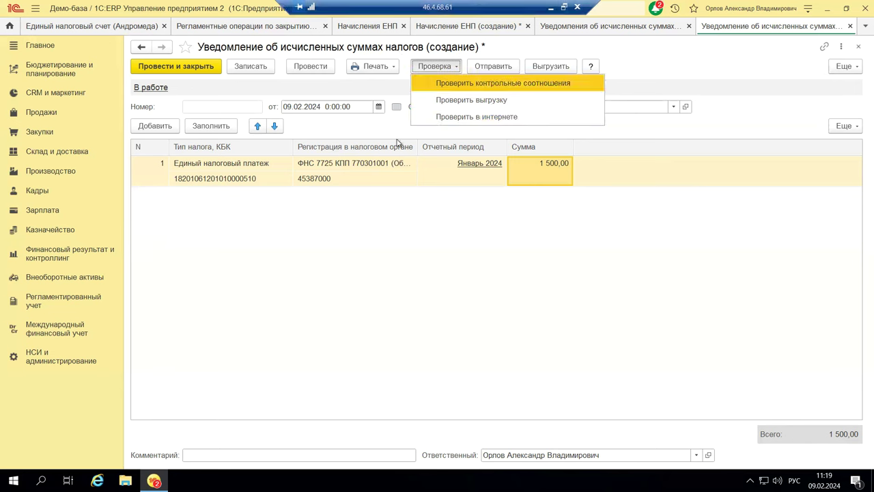
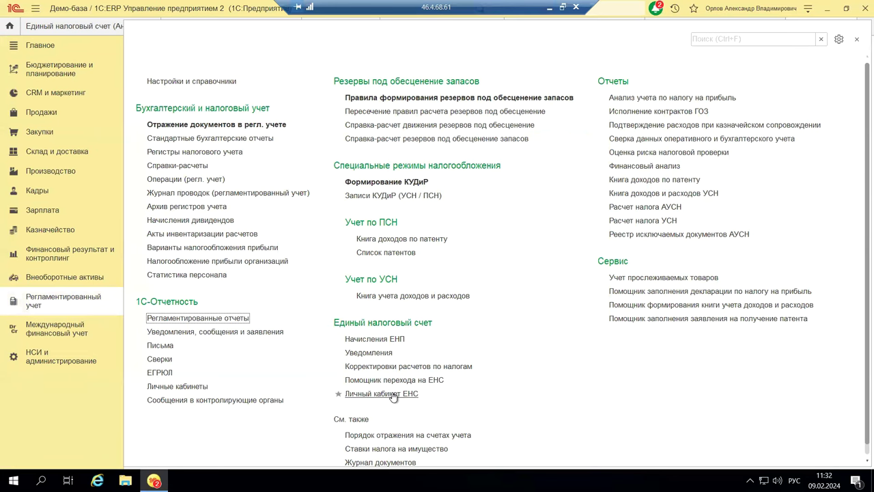
# - Open the single tax account's personal cabinet (Личный кабинет ЕНС) and choose Андромеда as the organization
pyautogui.click(395, 394)
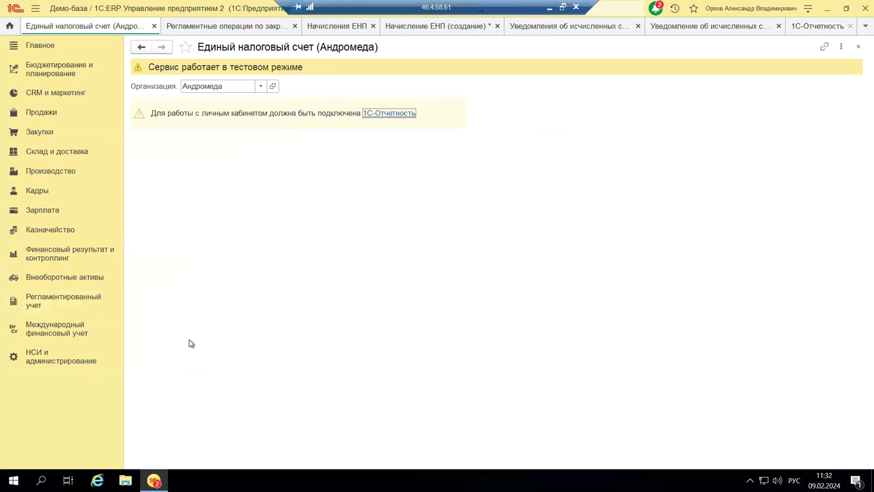
pyautogui.click(67, 302)
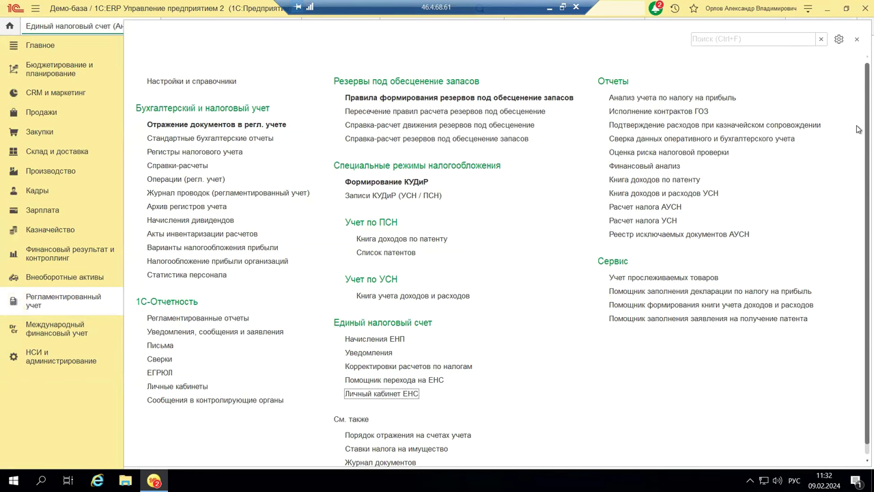
pyautogui.click(857, 39)
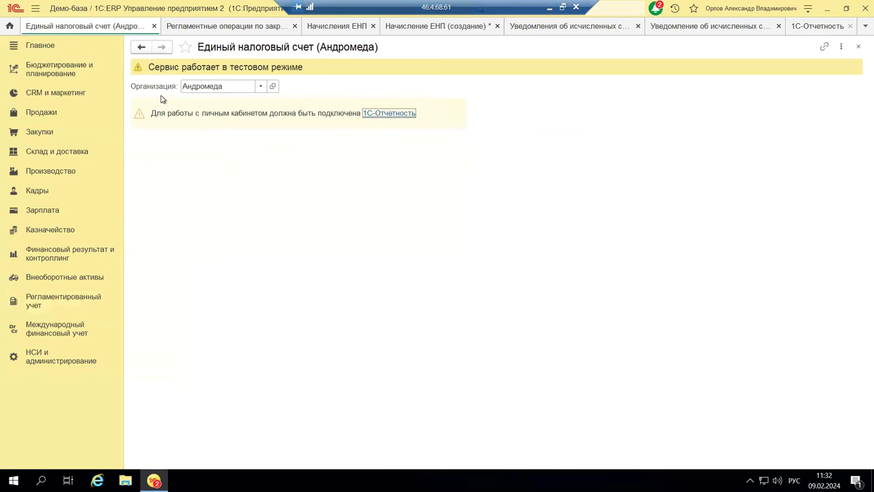
pyautogui.click(261, 88)
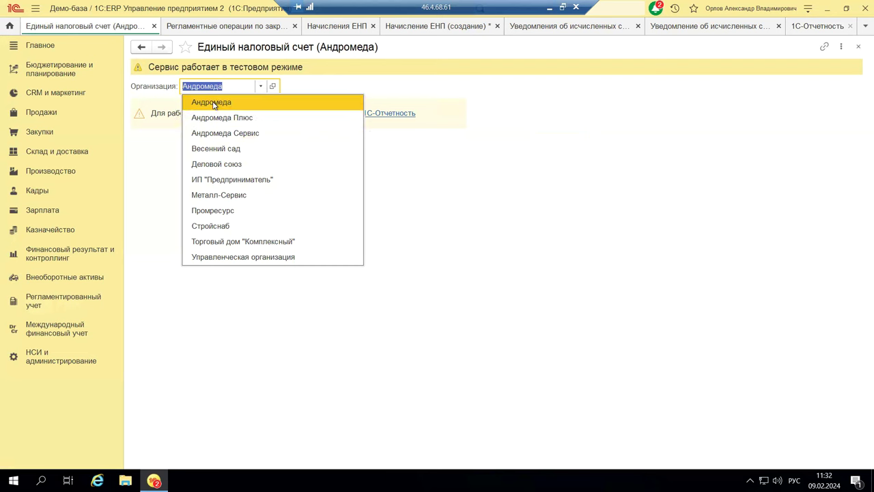
pyautogui.click(213, 104)
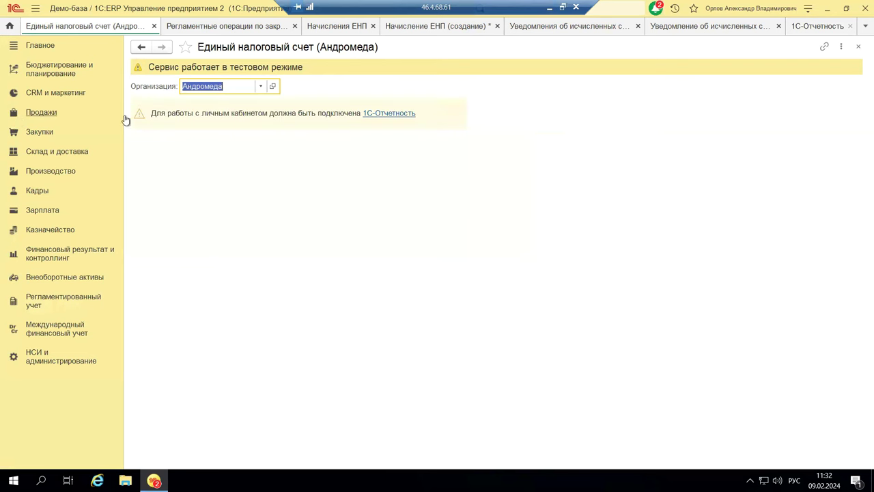
# - Open the 1С-Отчетность connection form for Андромеда and view the service's tariffs page
pyautogui.click(395, 115)
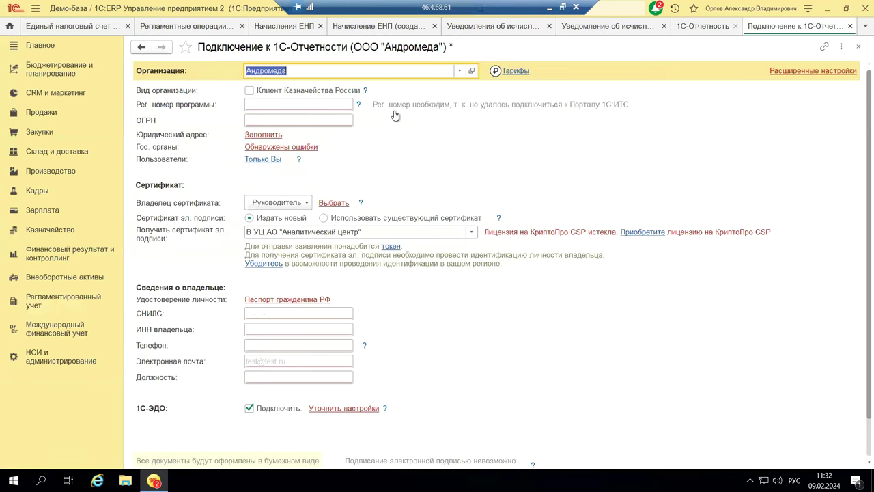
pyautogui.click(508, 72)
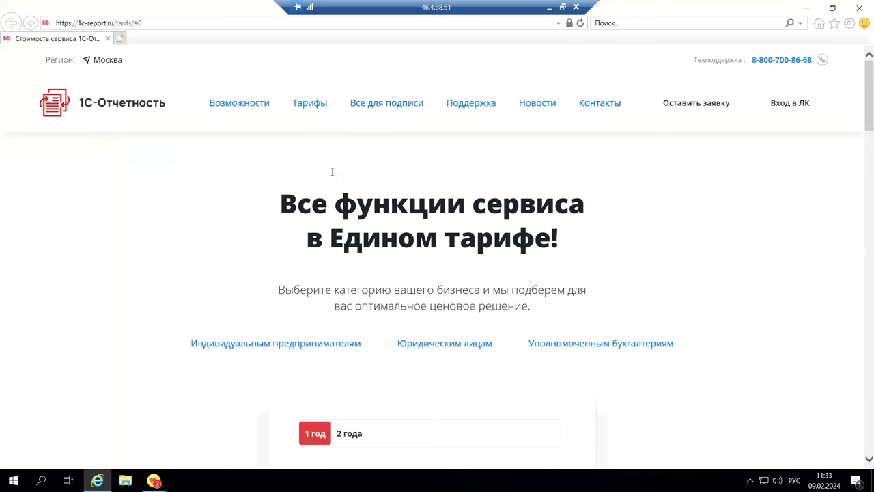
pyautogui.scroll(-5, 333, 175)
pyautogui.scroll(5, 336, 171)
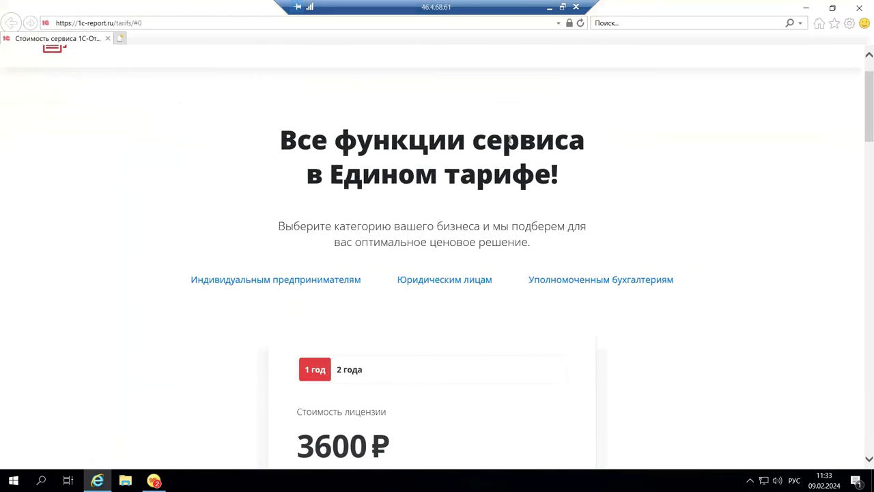
pyautogui.scroll(1, 644, 106)
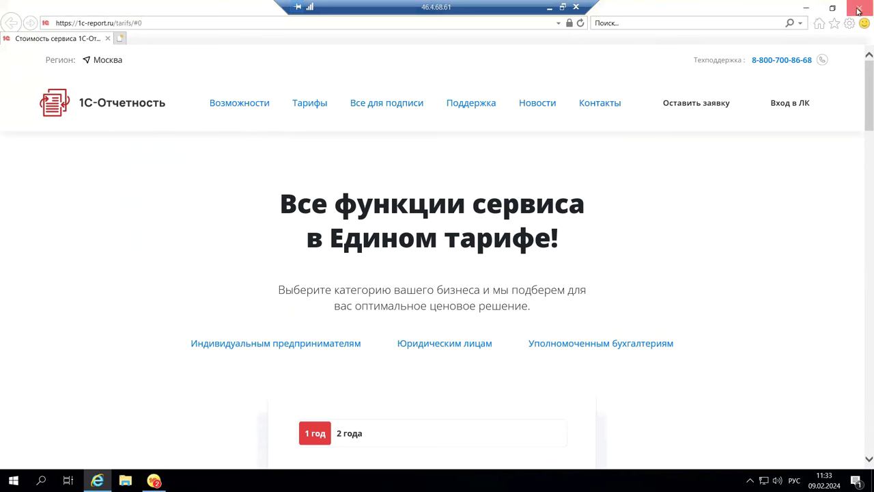
# - Return to the 1С-Отчетность connection form and read the hint on where to find the program's registration number
pyautogui.hotkey('alt', 'Tab')
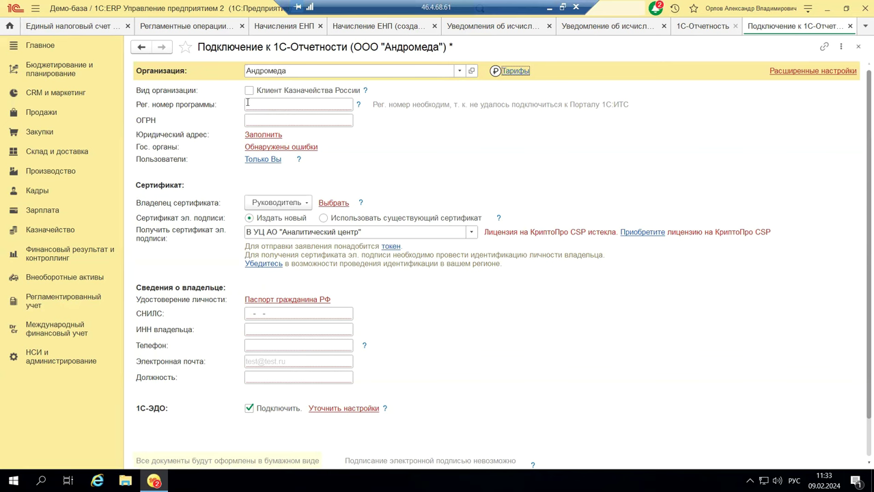
pyautogui.click(360, 105)
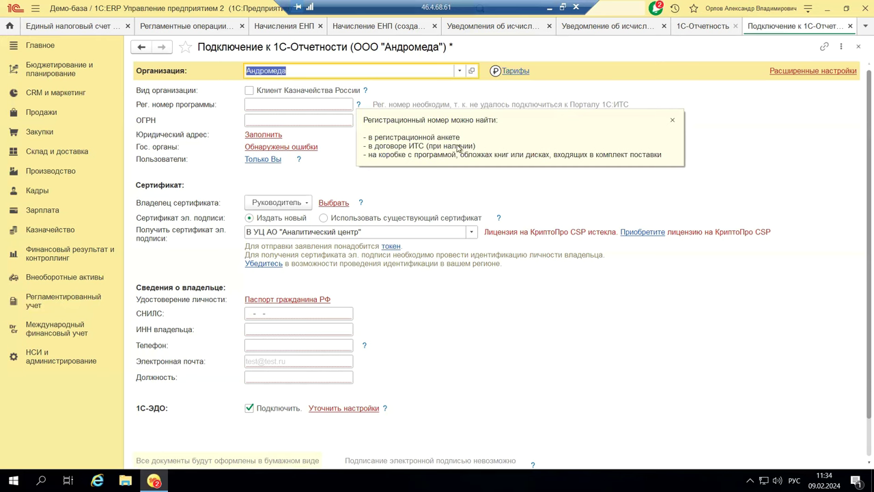
pyautogui.click(673, 120)
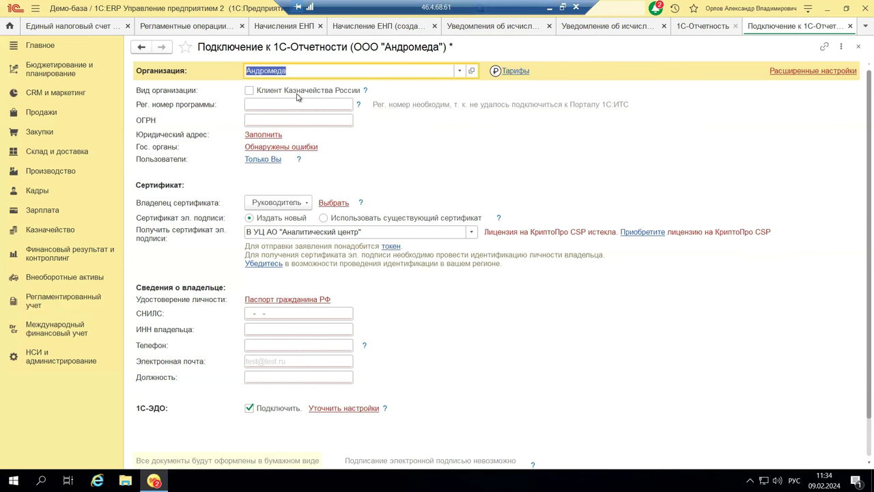
# - Review the single-user and multi-user modes of the reporting account and the available certificate owner types
pyautogui.click(274, 159)
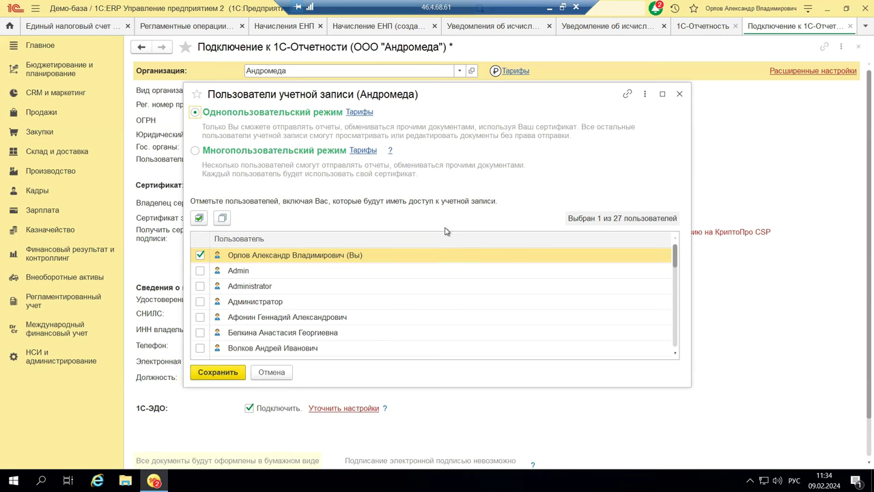
pyautogui.click(682, 94)
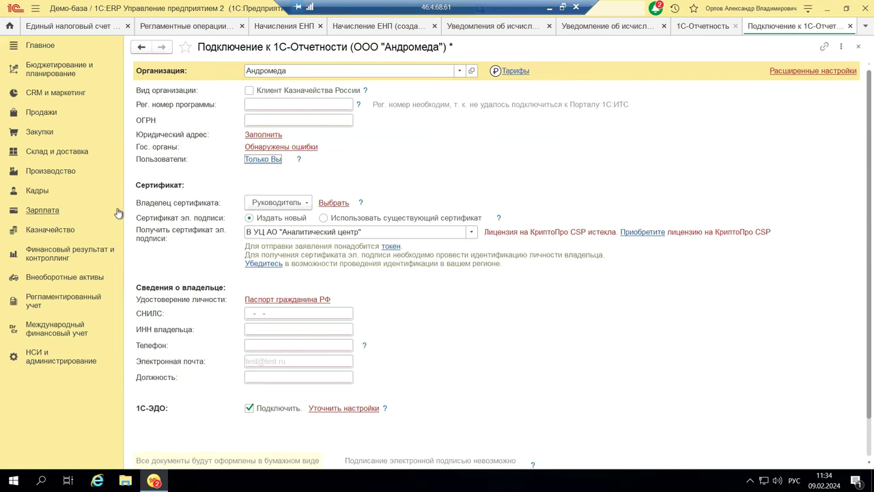
pyautogui.click(308, 205)
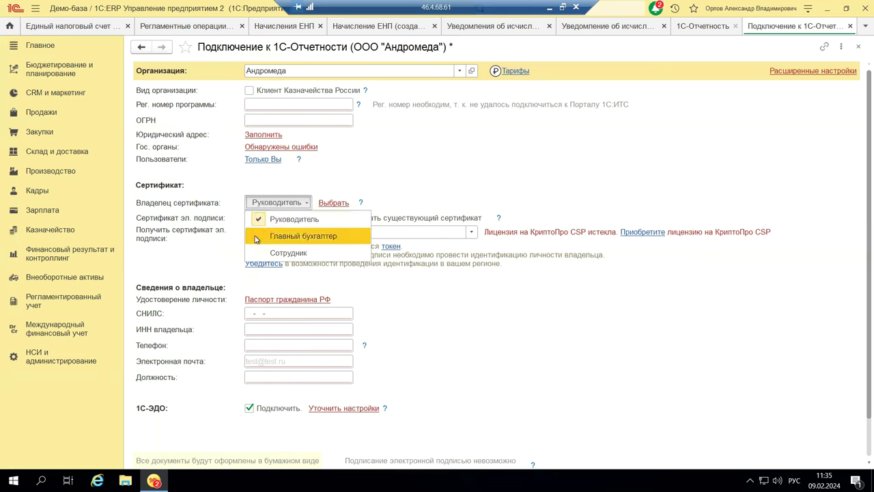
pyautogui.click(432, 173)
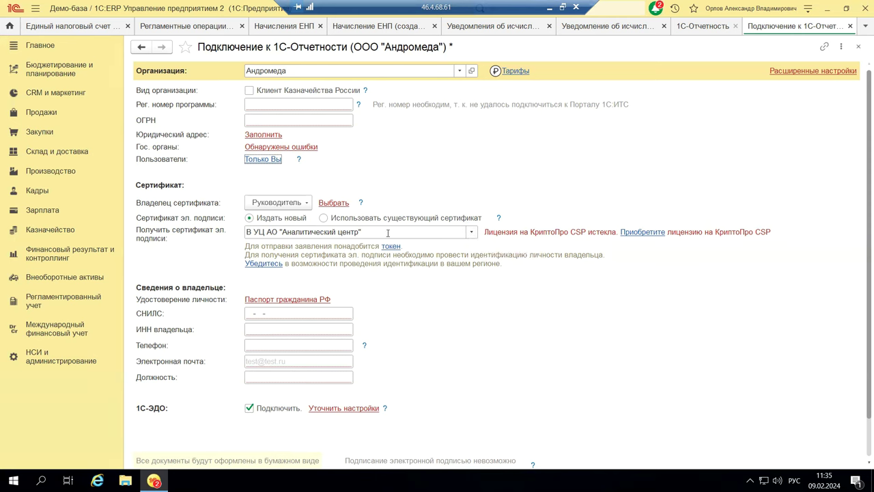
# - Try to set the source for obtaining the signature certificate to В инспекции ФНС
pyautogui.click(471, 233)
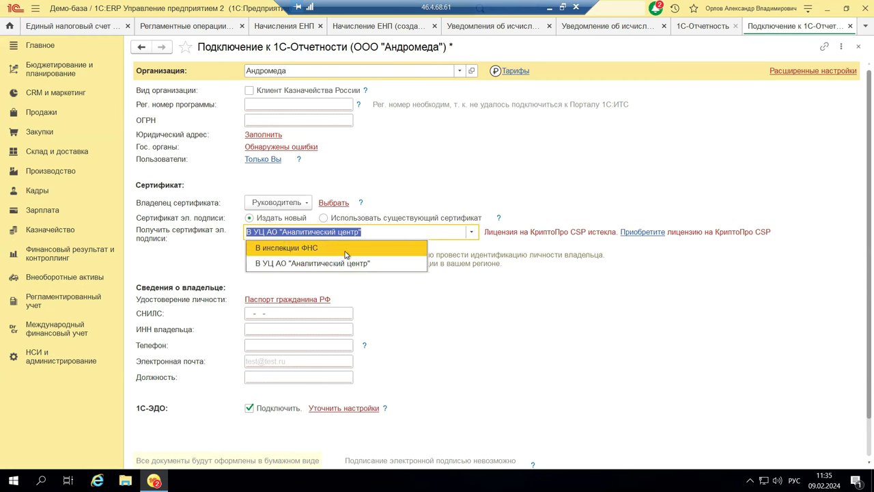
pyautogui.click(294, 249)
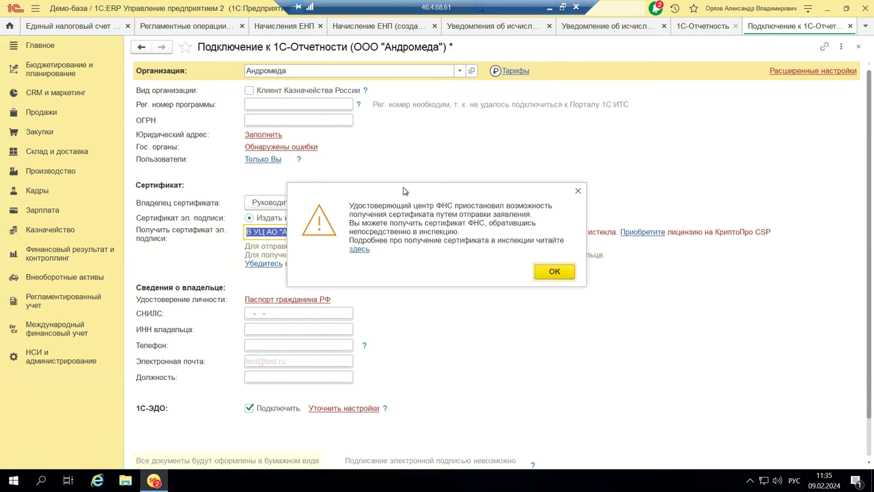
pyautogui.moveTo(403, 189); pyautogui.dragTo(421, 245)
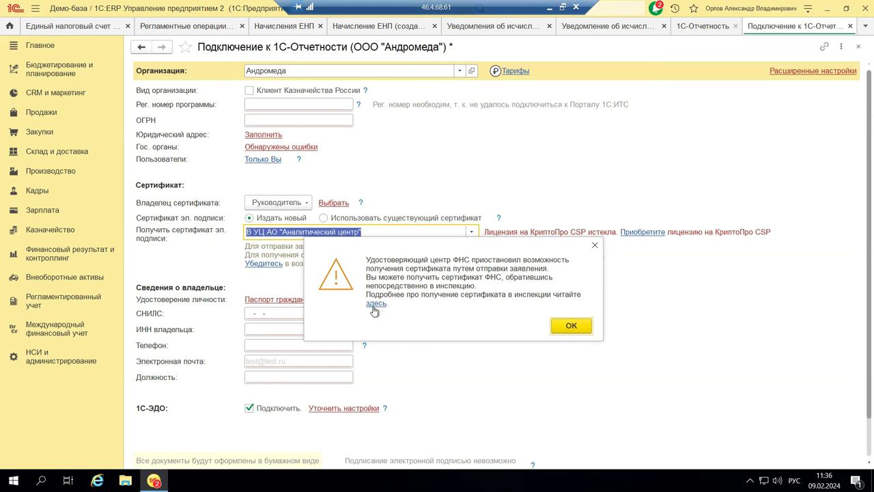
pyautogui.click(595, 247)
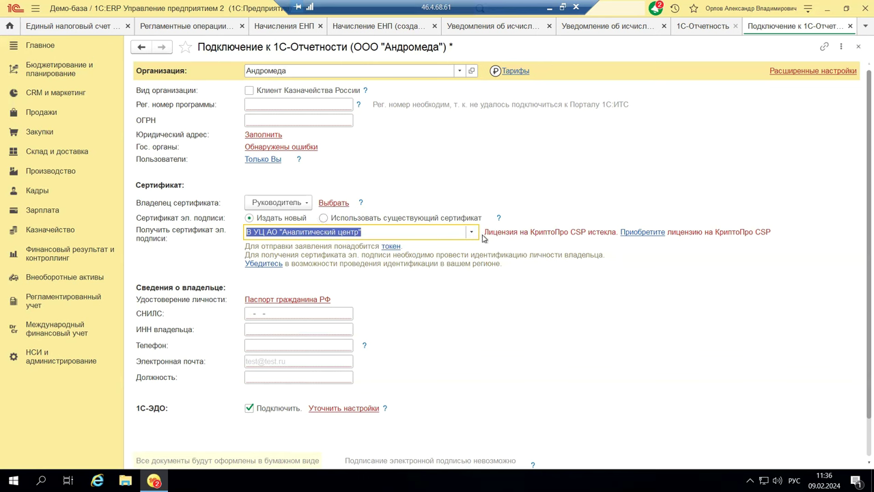
# - Switch the signature certificate option to Использовать существующий сертификат and try to choose a certificate for Андромеда
pyautogui.click(323, 219)
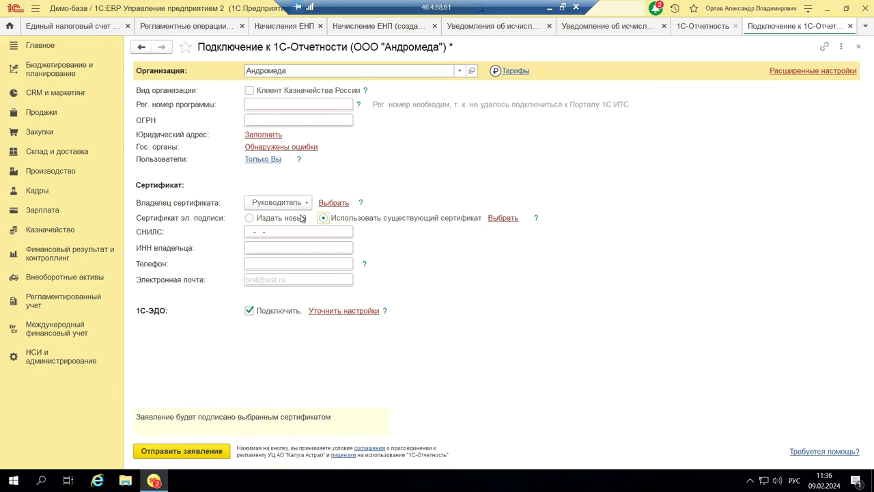
pyautogui.click(500, 219)
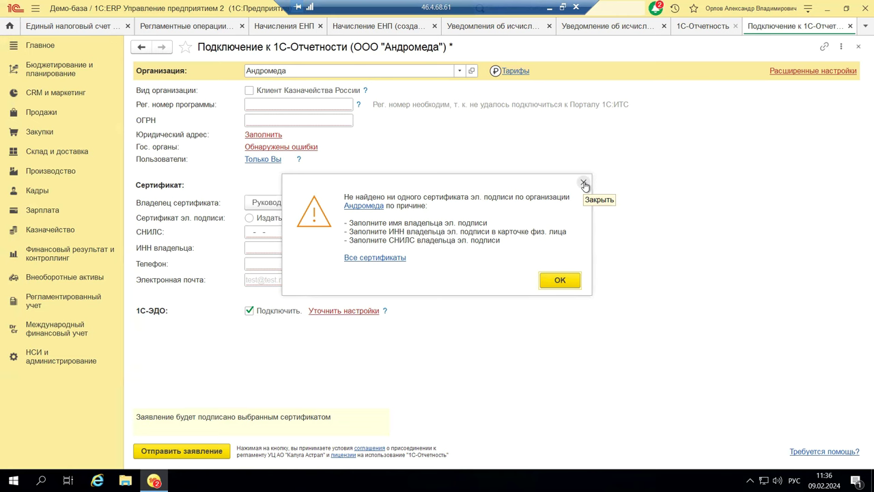
pyautogui.click(557, 282)
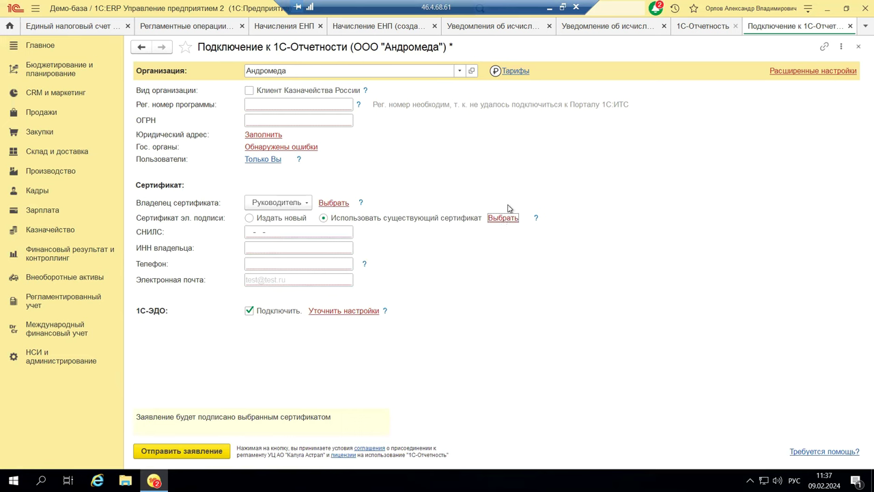
pyautogui.click(512, 221)
pyautogui.click(344, 232)
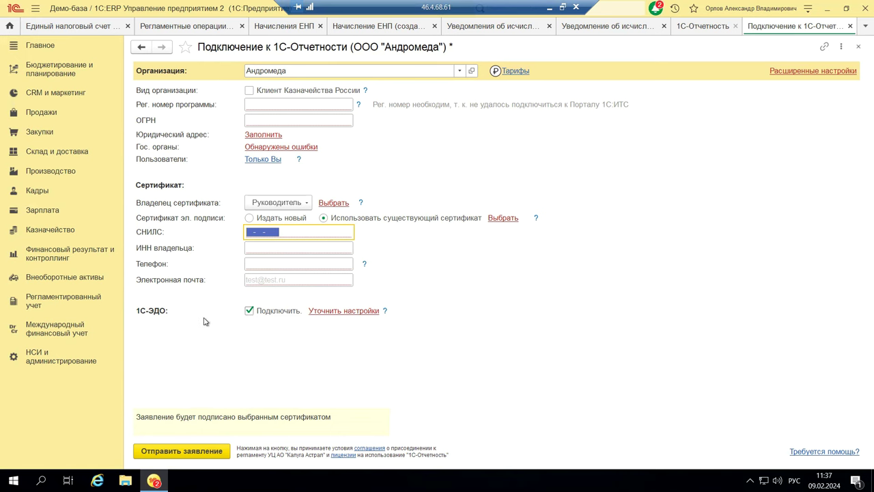
# - Examine the 1С-ЭДО connection settings and the Интернет-поддержка пользователей sign-in form, leaving both without entering data
pyautogui.click(325, 311)
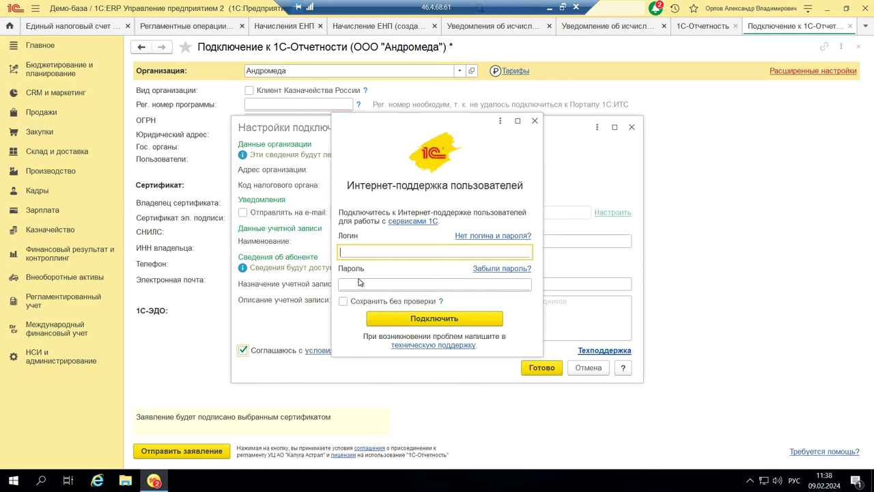
pyautogui.click(342, 302)
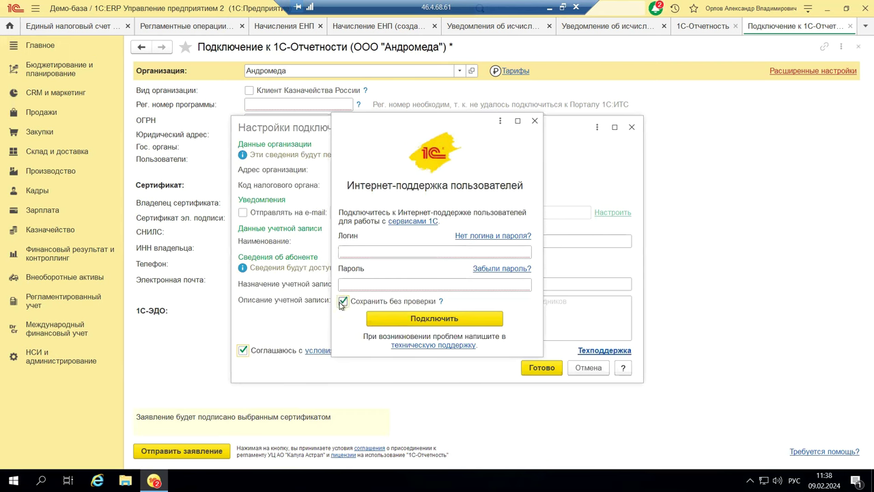
pyautogui.click(343, 303)
pyautogui.click(535, 122)
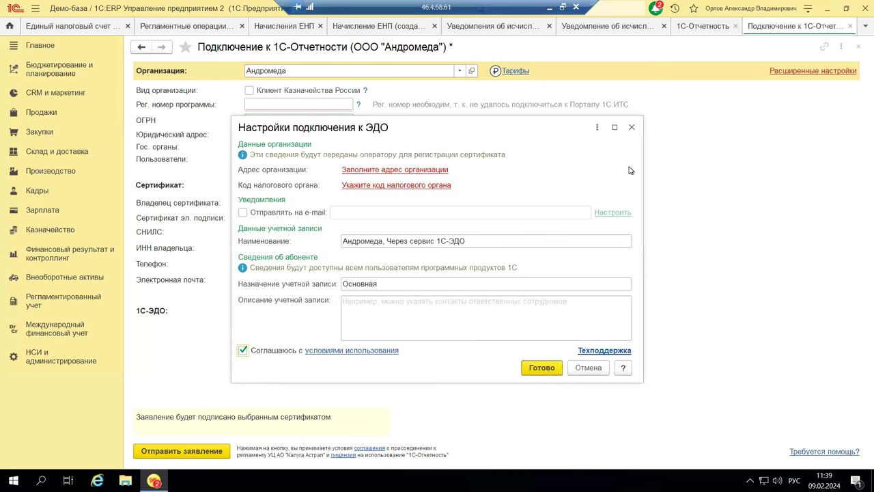
pyautogui.click(633, 128)
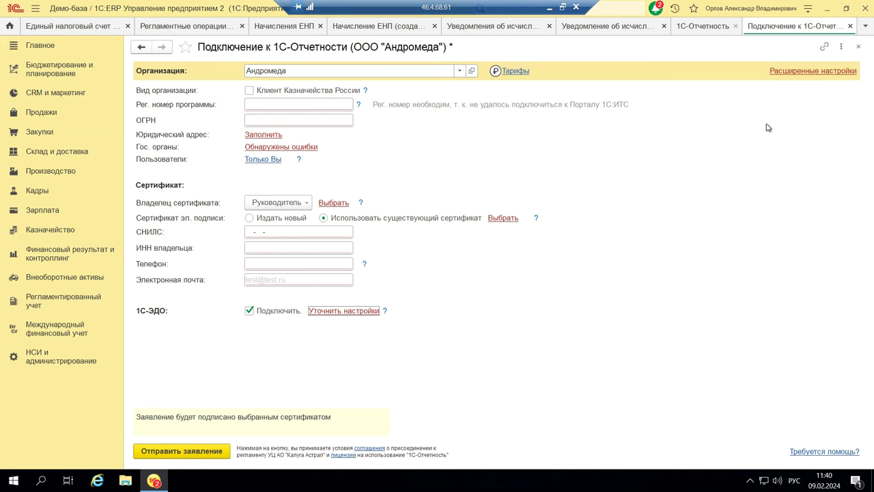
# - Close the 1С-Отчетность connection form without saving and switch to the PowerPoint presentation Личный кабинет по ЕНС в 2024.pptx
pyautogui.click(859, 47)
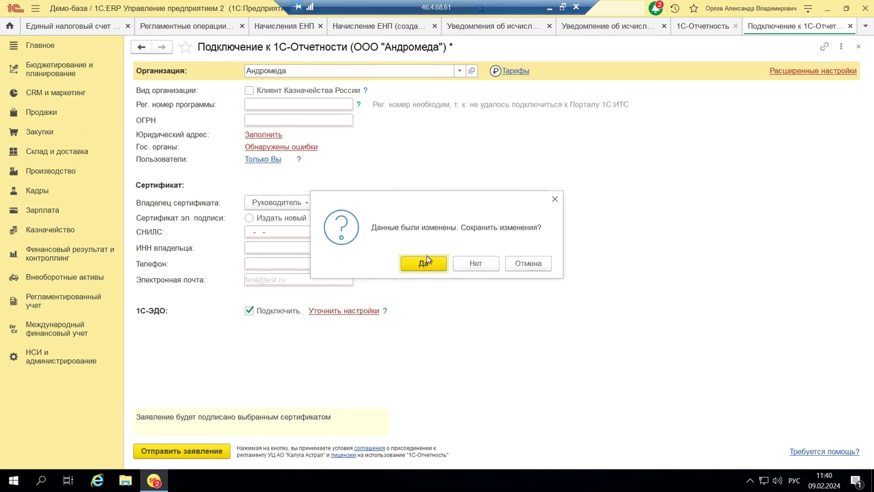
pyautogui.click(470, 266)
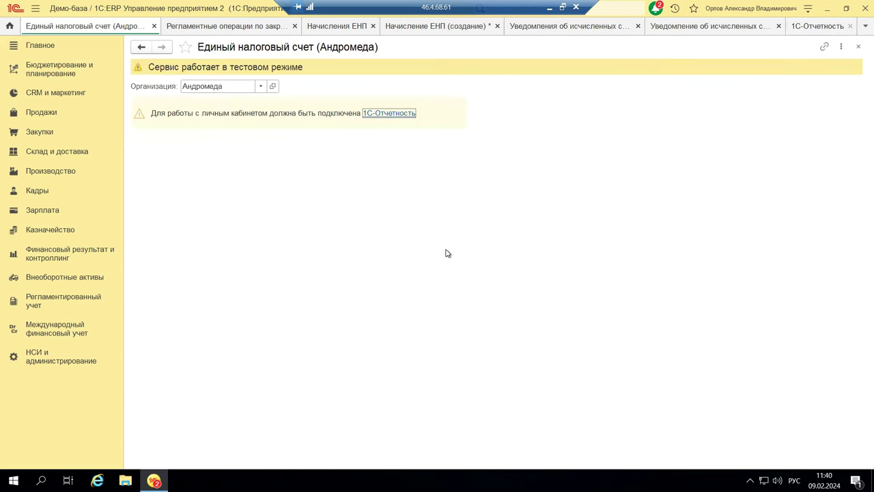
pyautogui.click(548, 7)
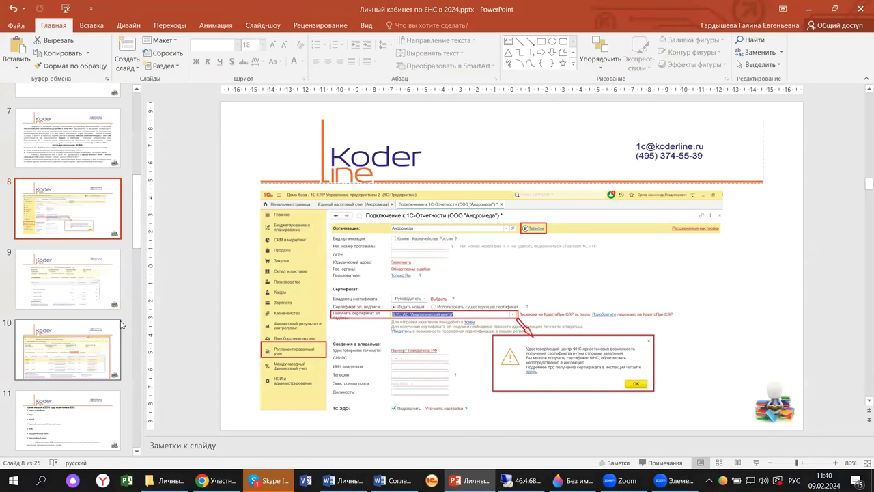
pyautogui.scroll(-5, 121, 326)
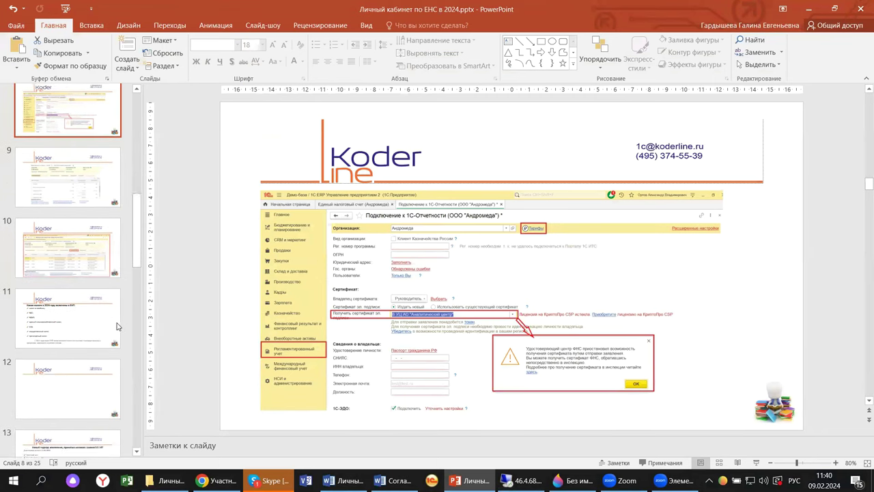